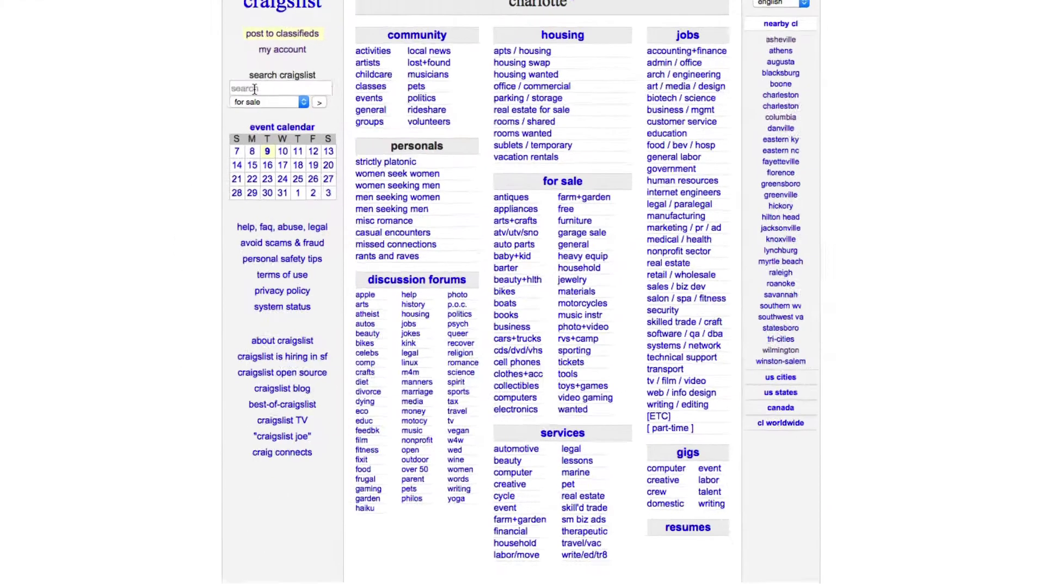
Search the Charlotte Craigslist listings for 'free'
left_click(255, 89)
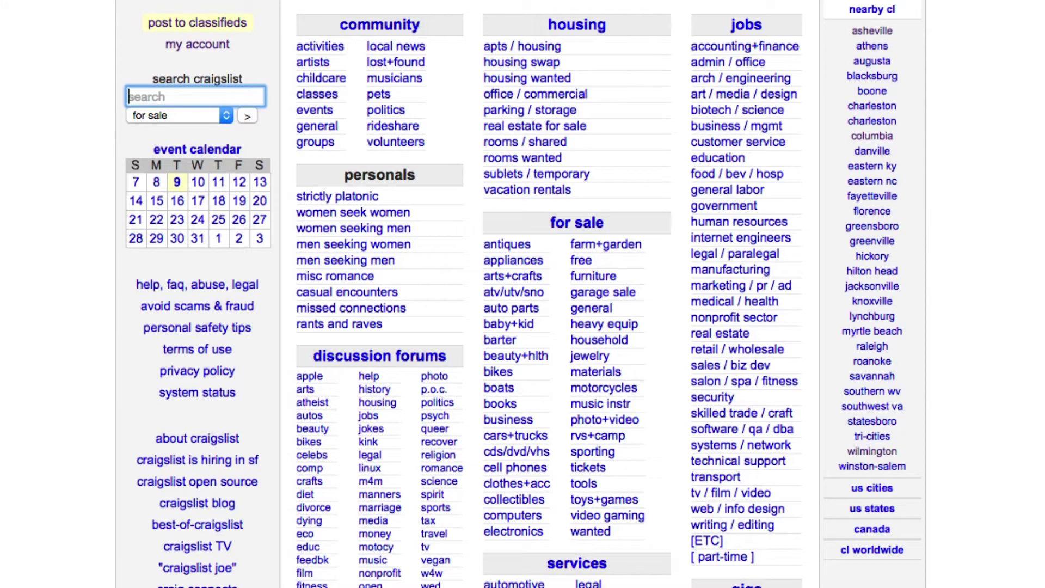
type("fre")
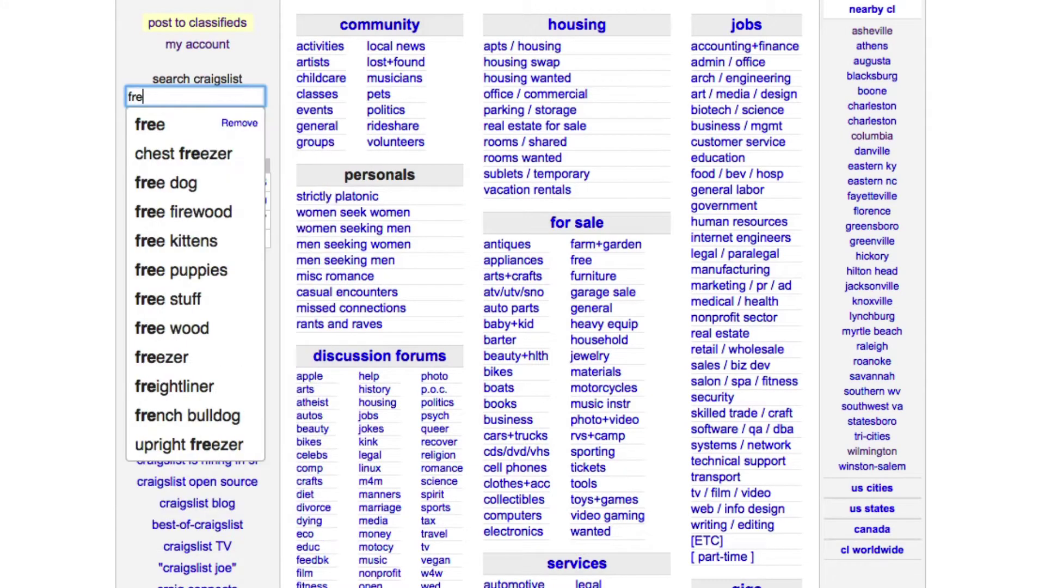
type("e")
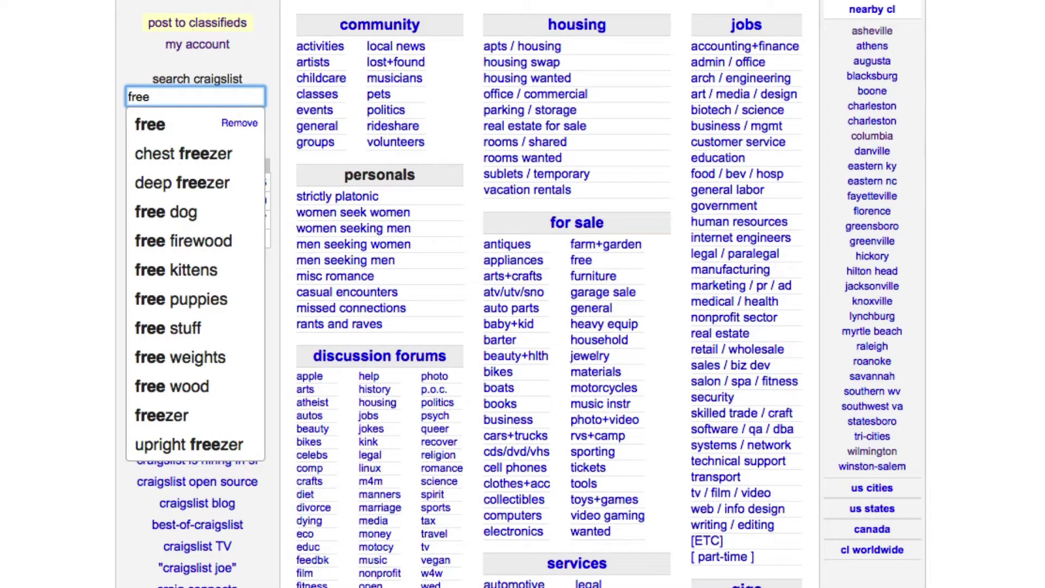
key("Return")
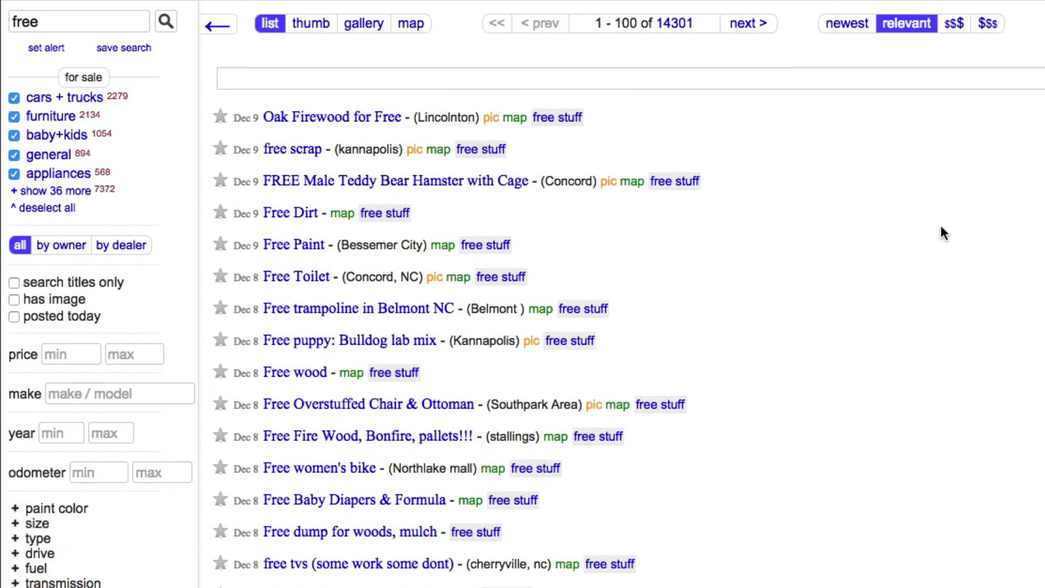
scroll(936, 232, "down", 1)
scroll(939, 242, "down", 2)
scroll(955, 270, "down", 2)
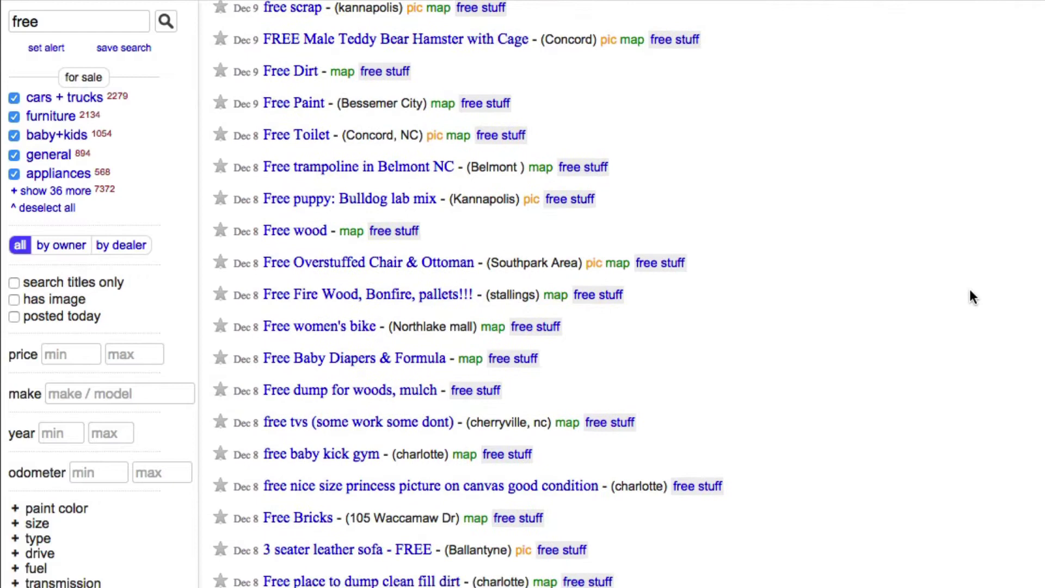
scroll(969, 297, "down", 2)
scroll(969, 297, "up", 7)
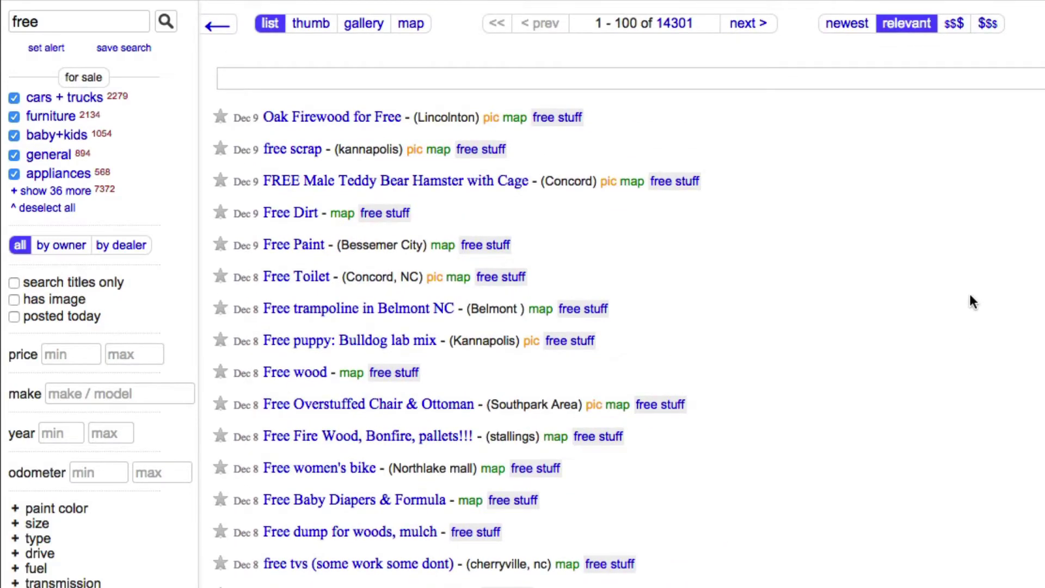
scroll(970, 301, "down", 1)
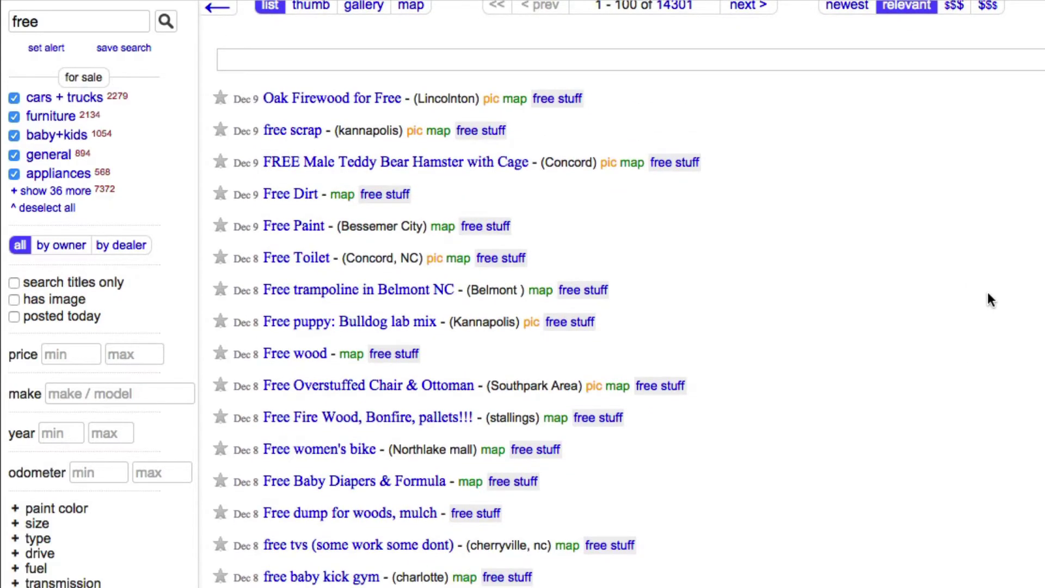
scroll(988, 300, "up", 1)
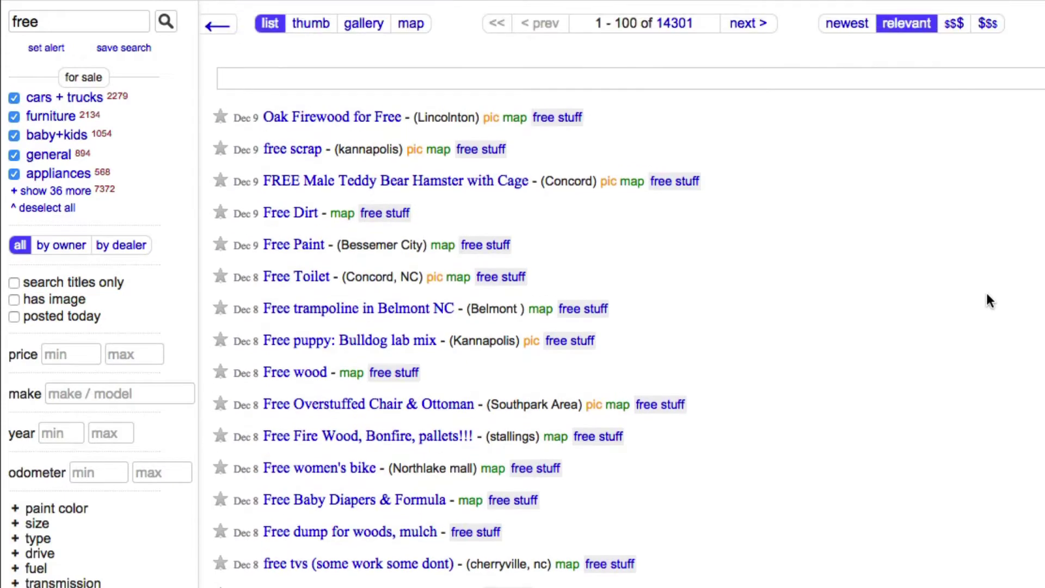
scroll(987, 301, "down", 1)
scroll(991, 301, "down", 2)
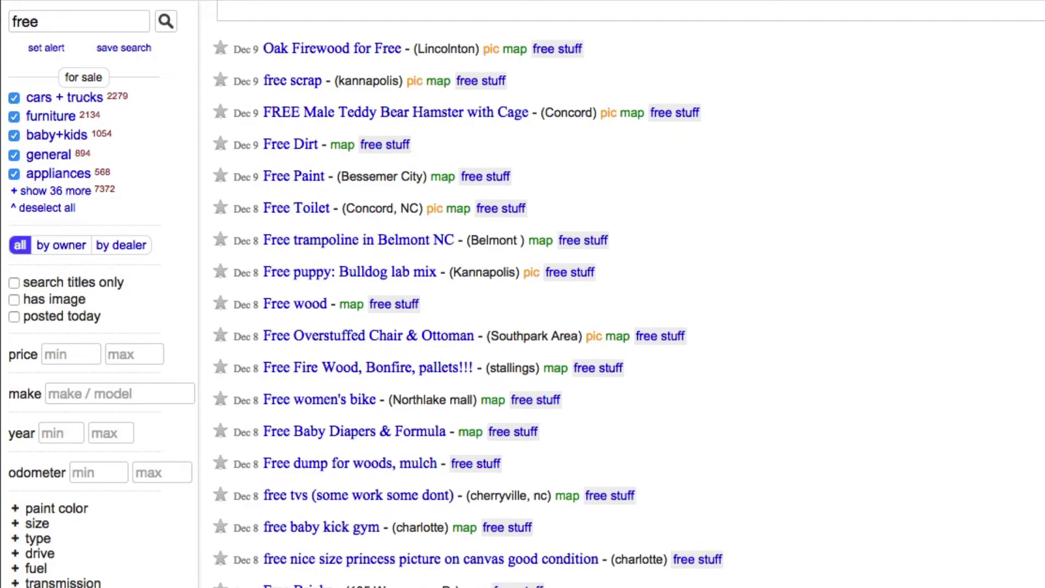
scroll(1002, 300, "down", 1)
scroll(1002, 300, "down", 2)
scroll(1002, 300, "down", 3)
scroll(628, 295, "down", 1)
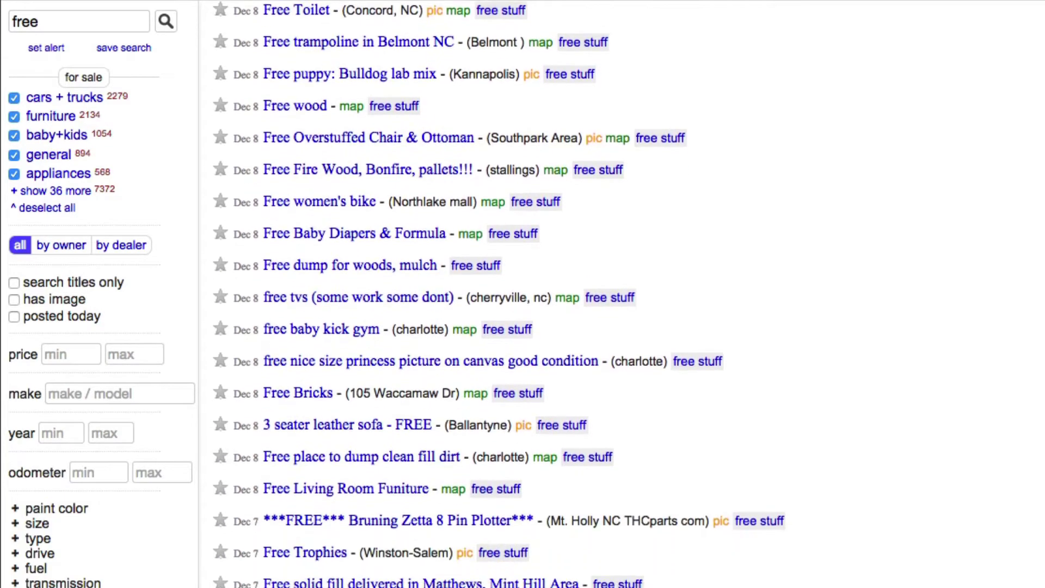
scroll(629, 295, "down", 2)
scroll(629, 294, "down", 1)
scroll(629, 294, "up", 5)
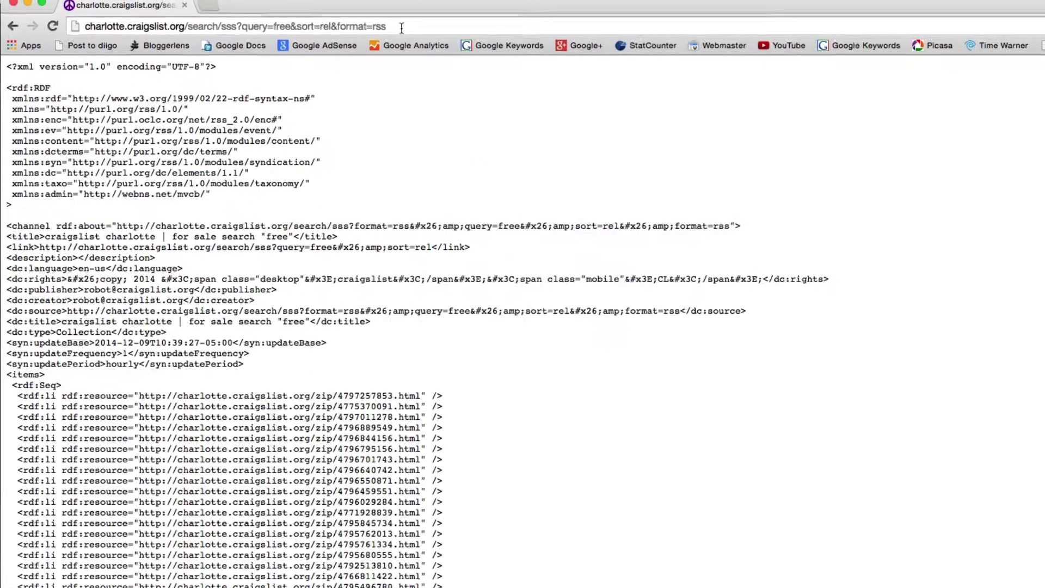
Copy the address of the 'free' search's RSS feed
left_click(280, 11)
right_click(346, 33)
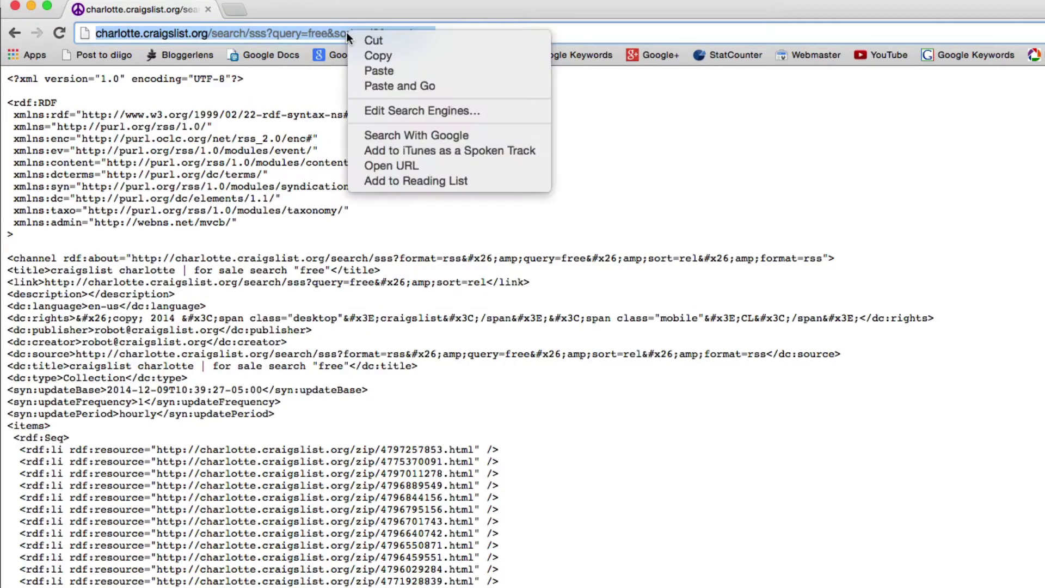
left_click(369, 56)
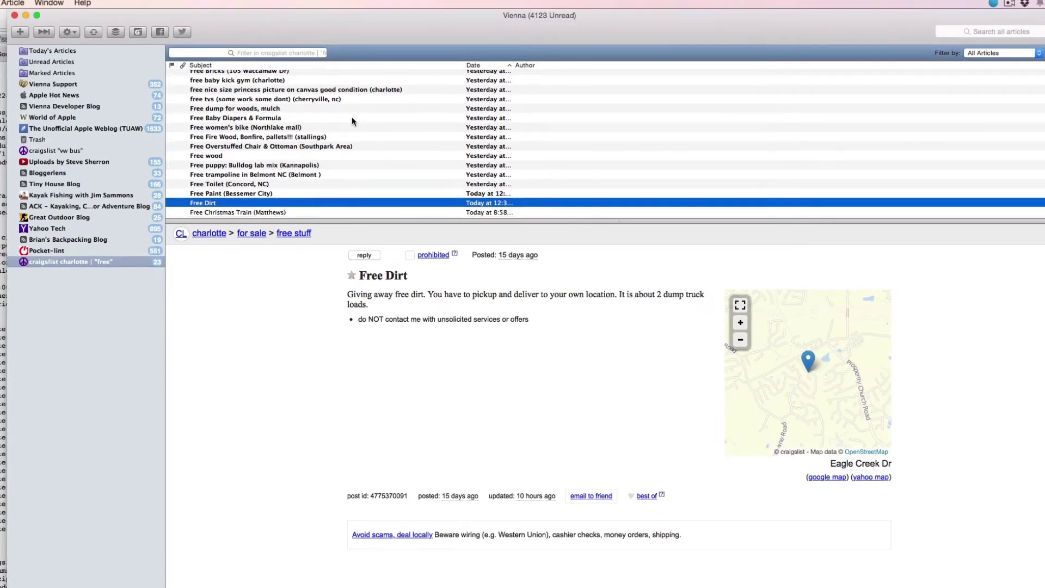
scroll(352, 116, "up", 3)
scroll(352, 117, "down", 2)
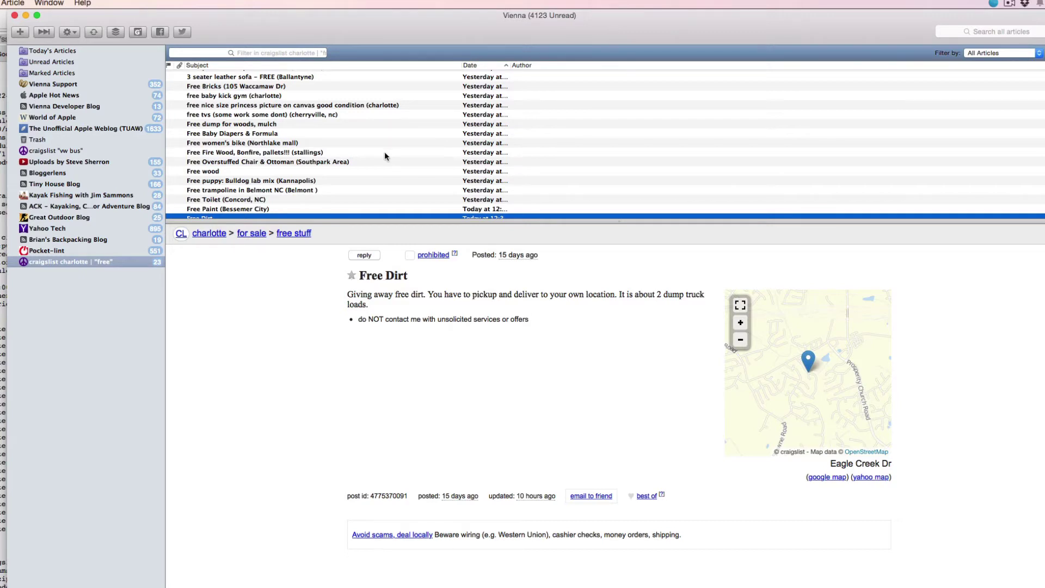
scroll(385, 151, "up", 1)
scroll(385, 151, "up", 2)
scroll(385, 151, "up", 1)
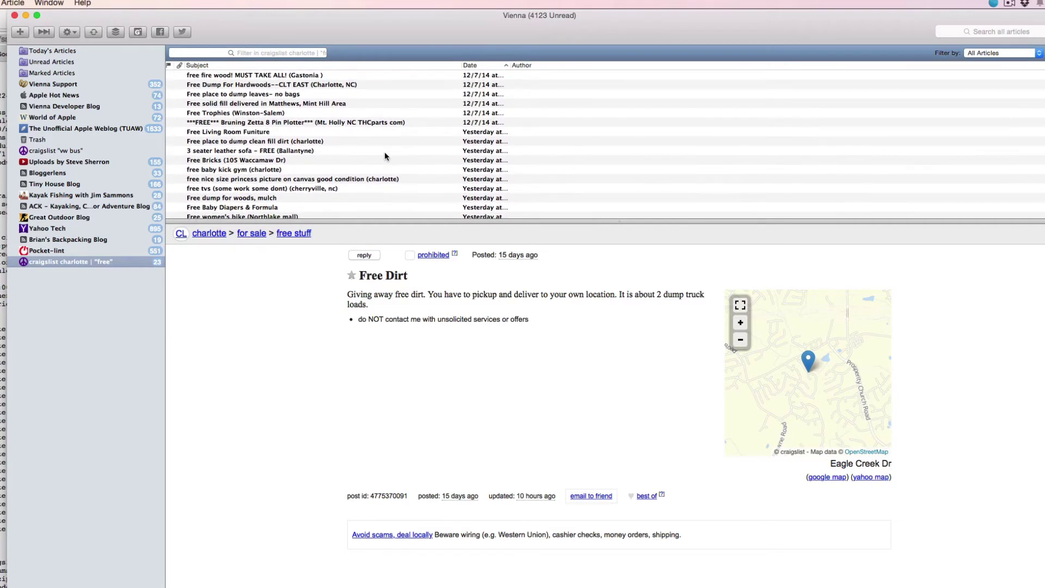
scroll(386, 143, "down", 3)
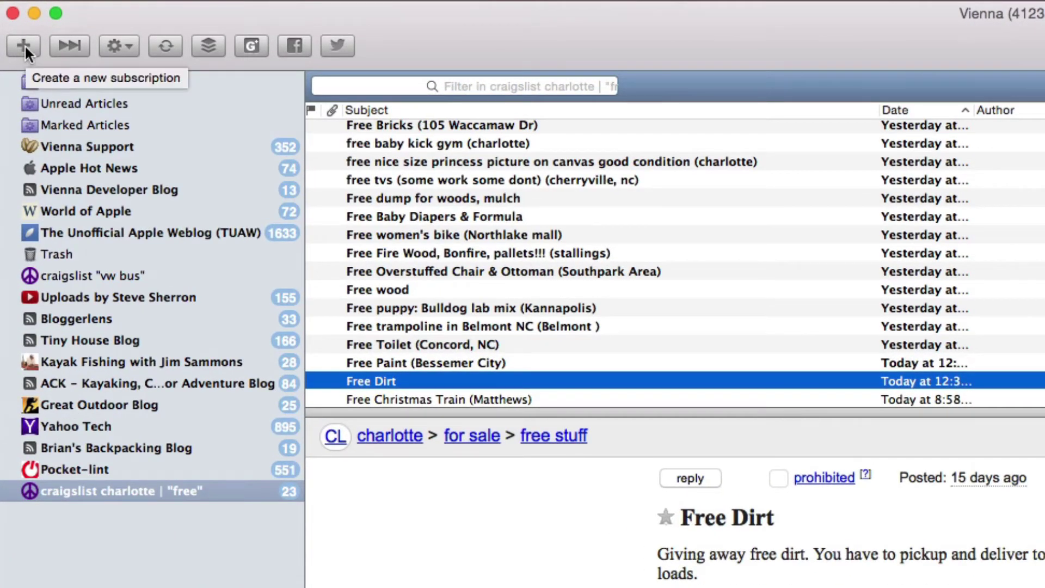
left_click(24, 44)
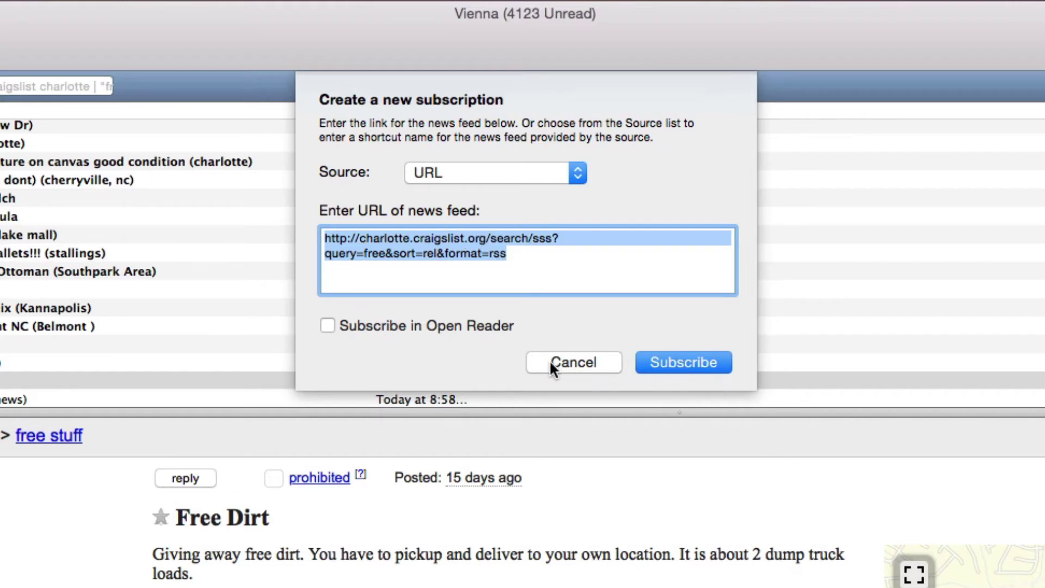
left_click(589, 364)
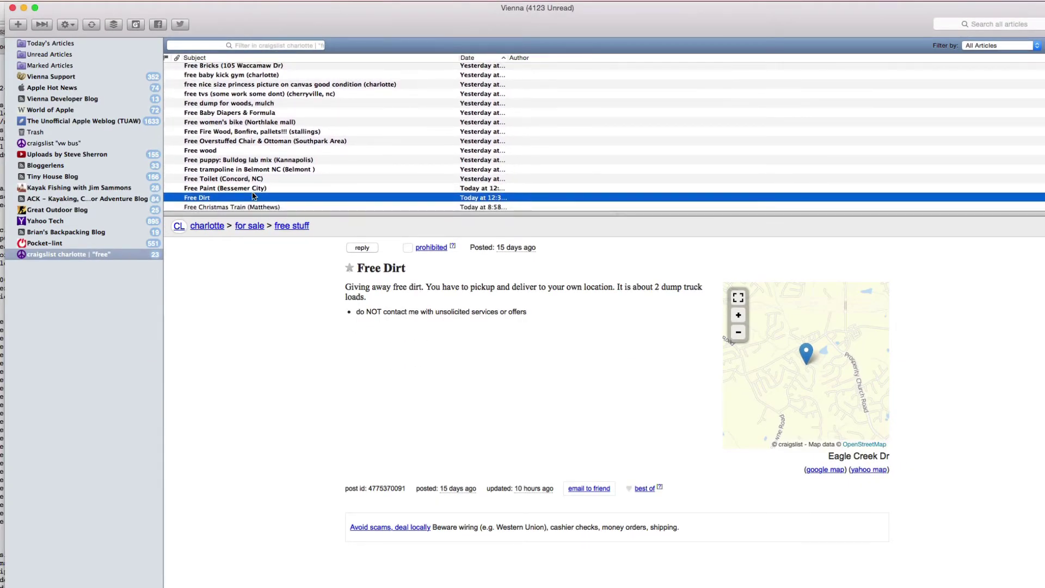
Read the Free Paint, Free Toilet and free trampoline listings, ending on the Bulldog lab mix puppy
left_click(253, 190)
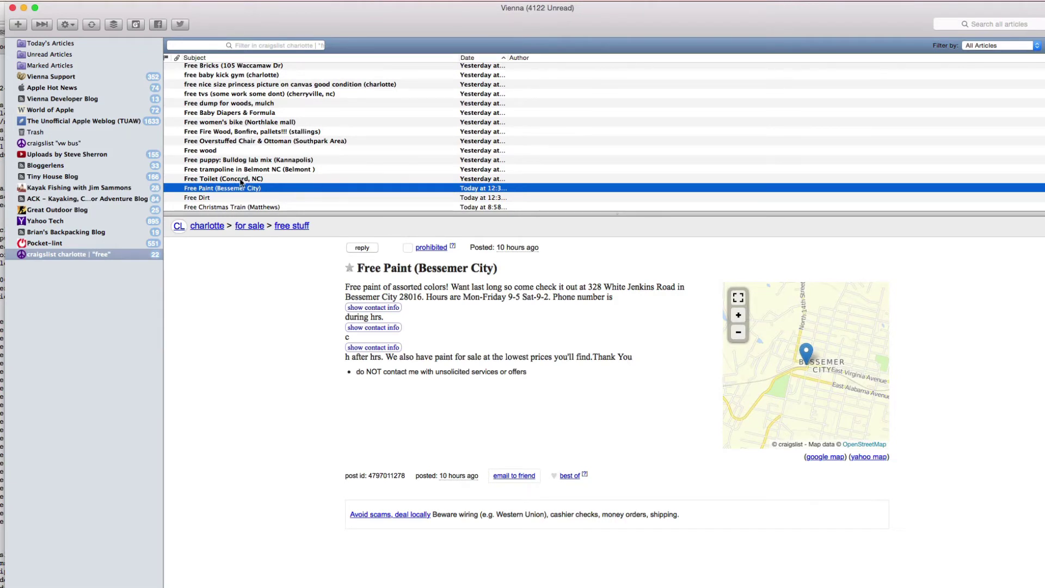
left_click(241, 181)
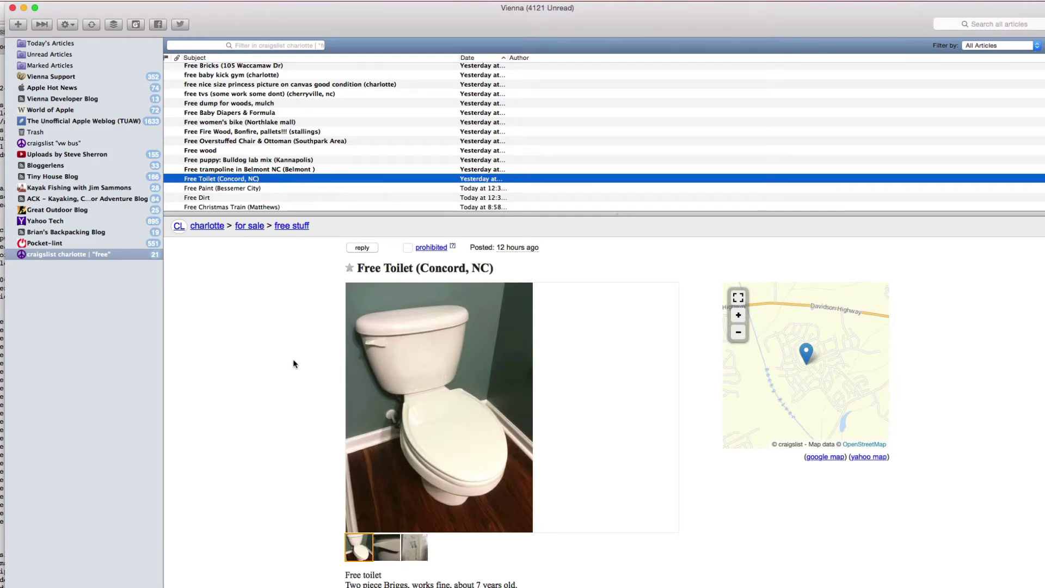
scroll(294, 360, "down", 2)
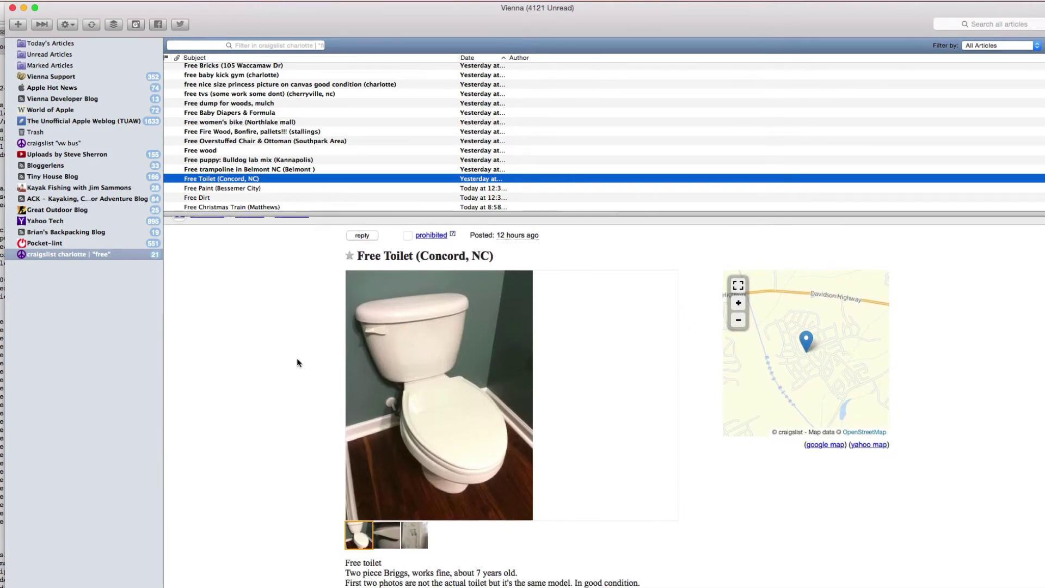
scroll(298, 328, "up", 2)
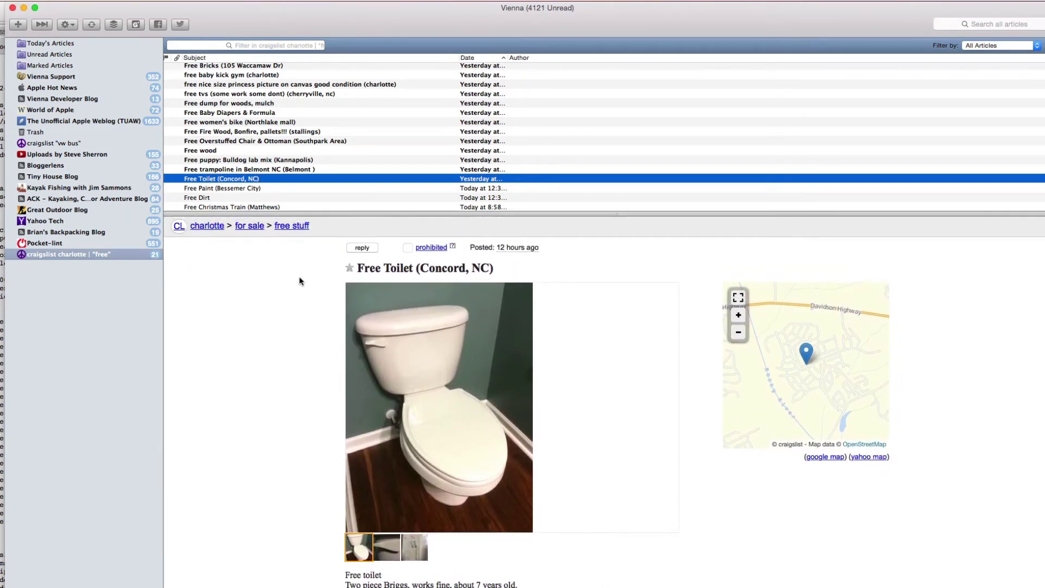
left_click(225, 169)
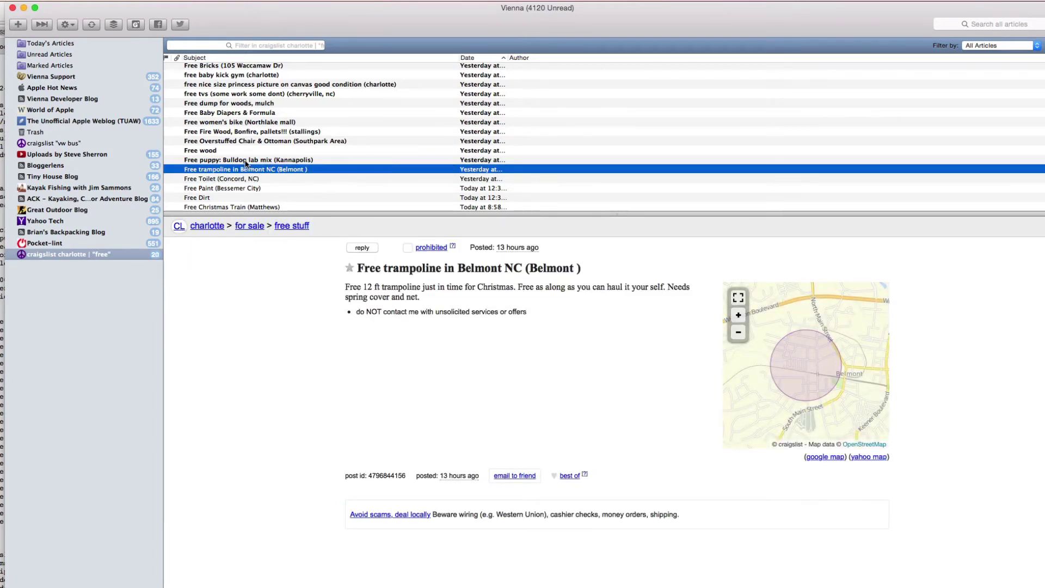
key("Up")
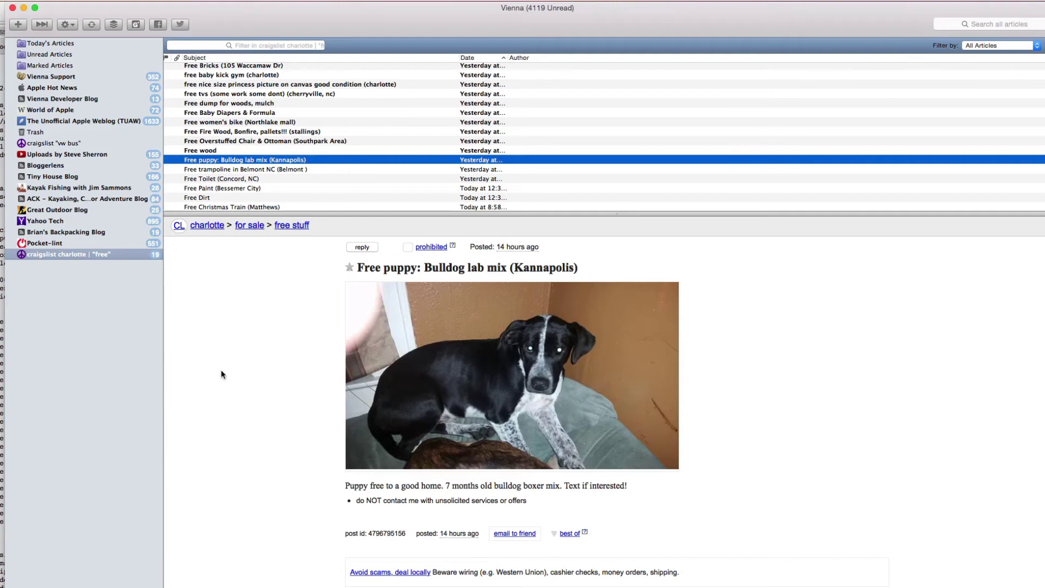
scroll(229, 370, "down", 1)
scroll(239, 368, "up", 1)
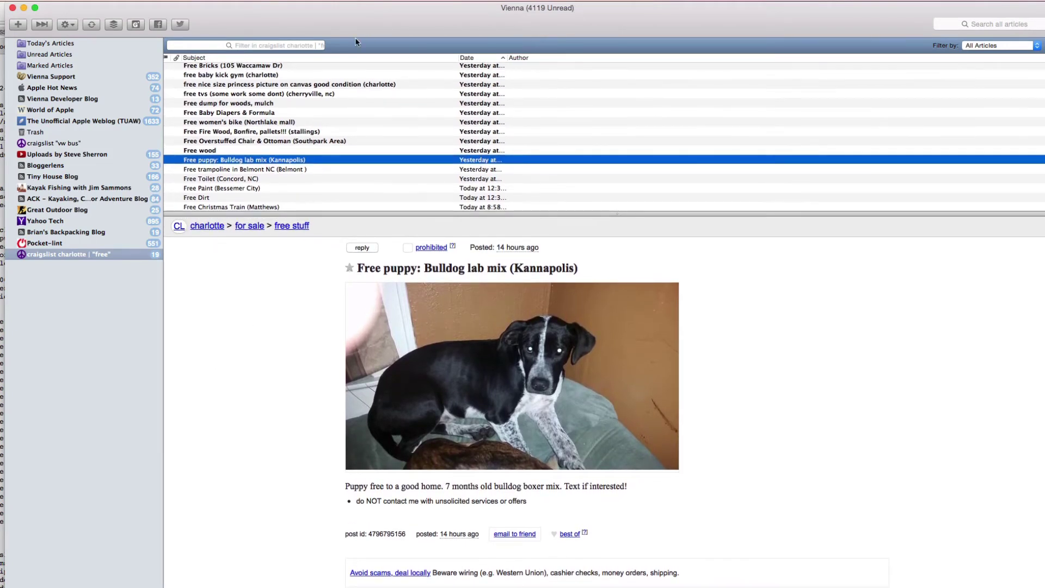
scroll(366, 144, "up", 3)
scroll(365, 140, "down", 3)
scroll(366, 139, "down", 1)
Open 'Apple's New iPhones: The iPhone 6 and the iPhone 6 Plus' from Yahoo Tech
left_click(54, 222)
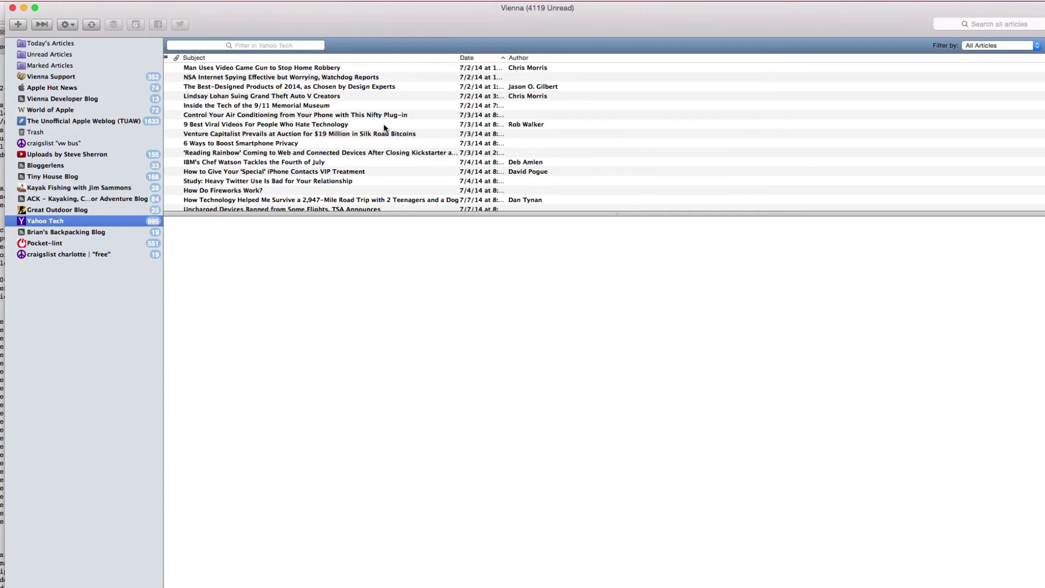
scroll(384, 129, "down", 3)
scroll(385, 128, "down", 3)
scroll(384, 129, "down", 3)
scroll(384, 129, "down", 3)
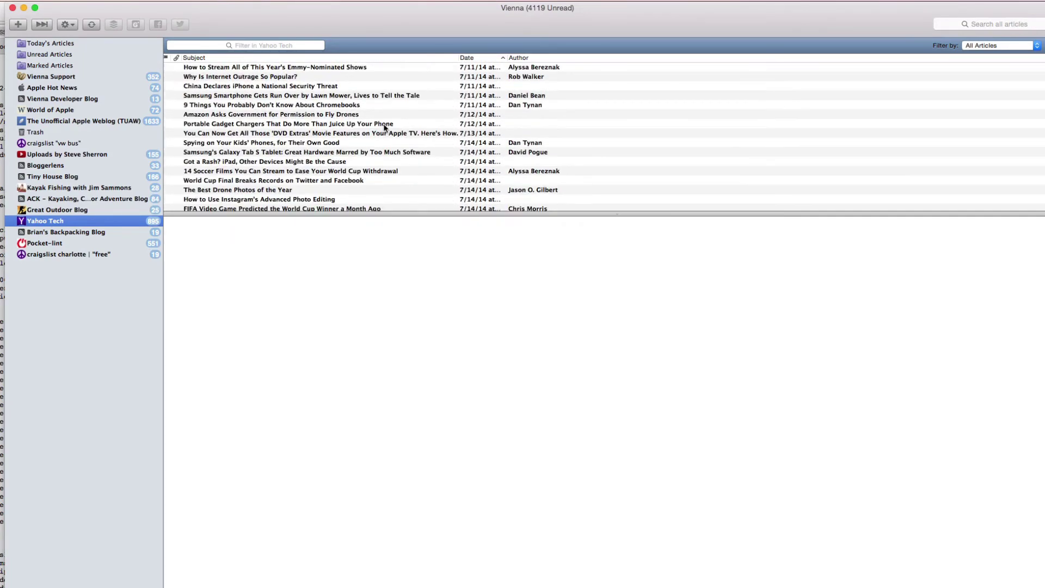
scroll(383, 128, "down", 3)
scroll(384, 129, "down", 3)
scroll(384, 128, "down", 3)
scroll(384, 128, "down", 3)
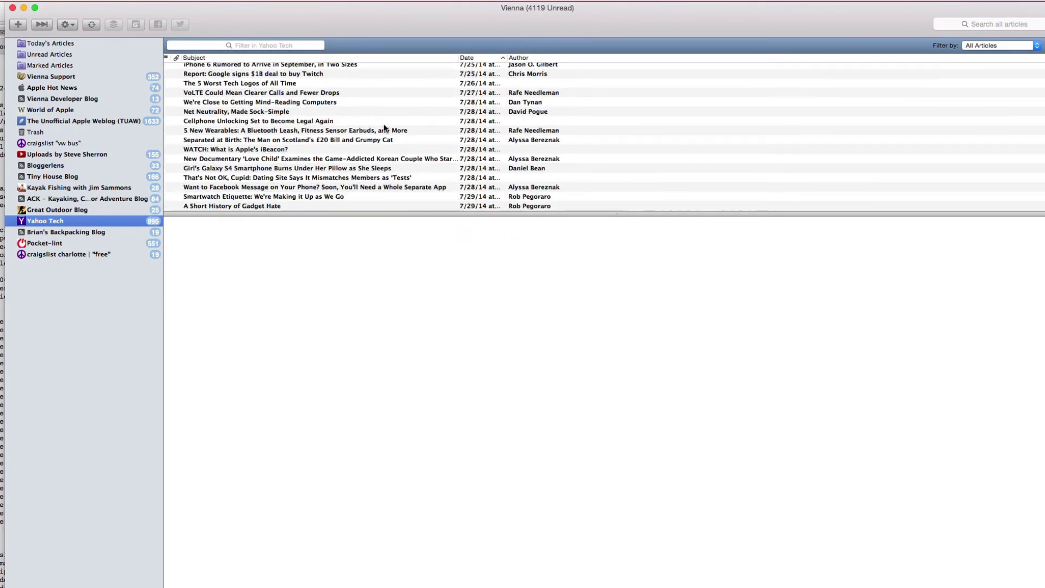
scroll(384, 128, "down", 3)
scroll(384, 128, "down", 3)
scroll(384, 129, "down", 3)
scroll(383, 128, "down", 3)
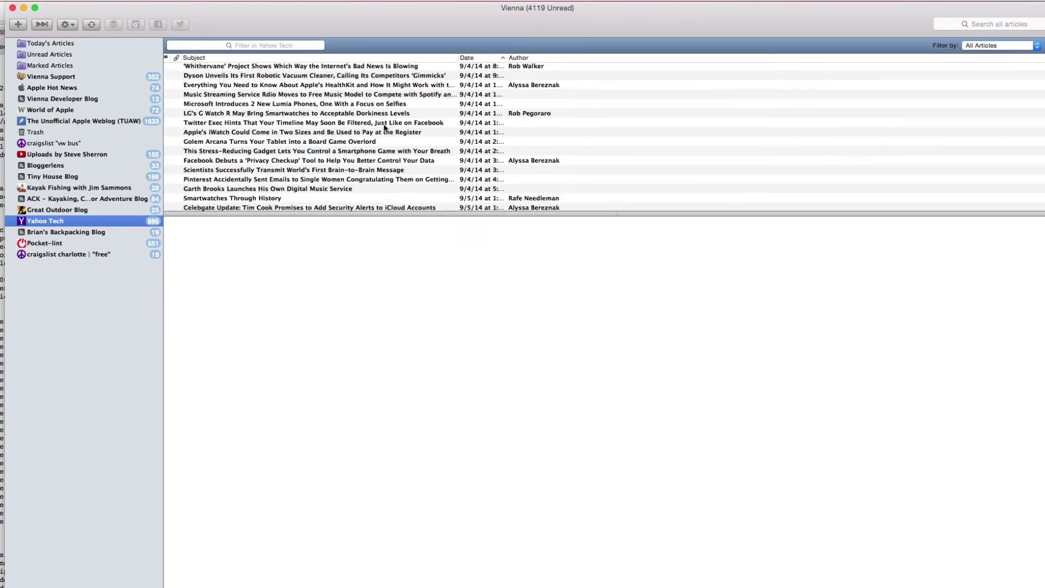
scroll(384, 128, "down", 3)
scroll(383, 129, "down", 2)
left_click(231, 125)
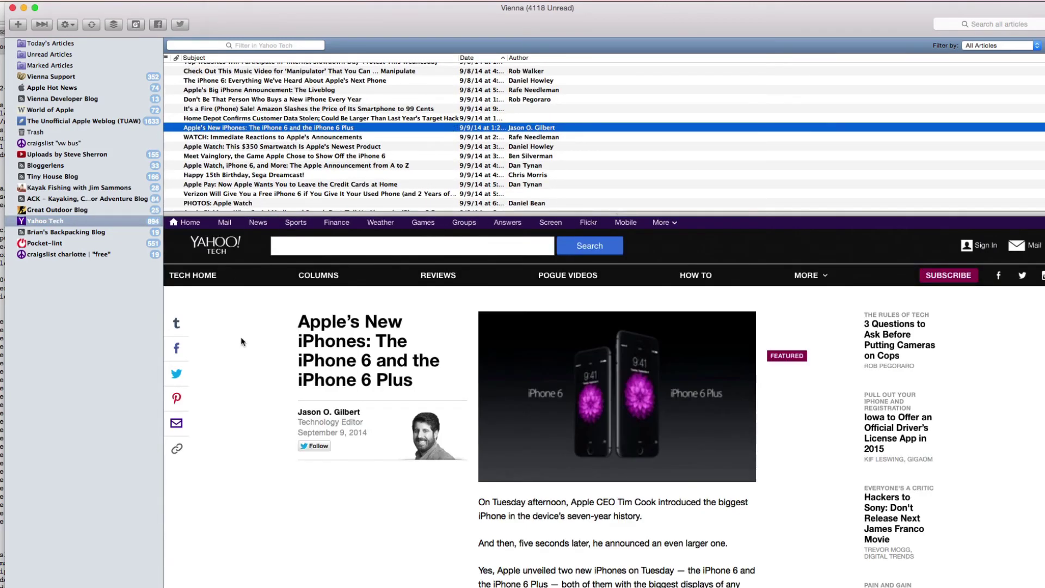
left_click(245, 337)
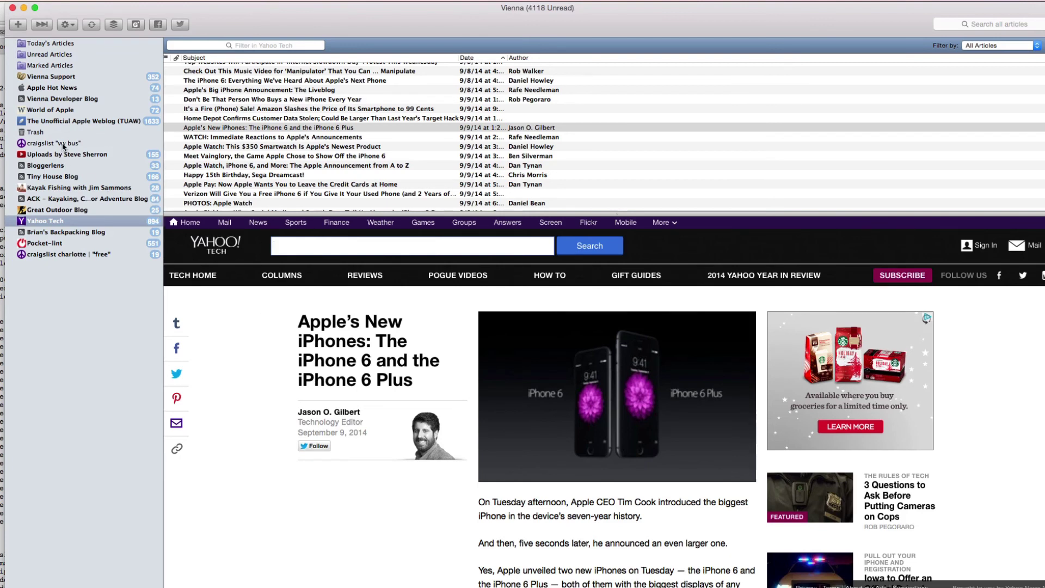
Select the craigslist charlotte "free" feed in the sidebar
left_click(60, 253)
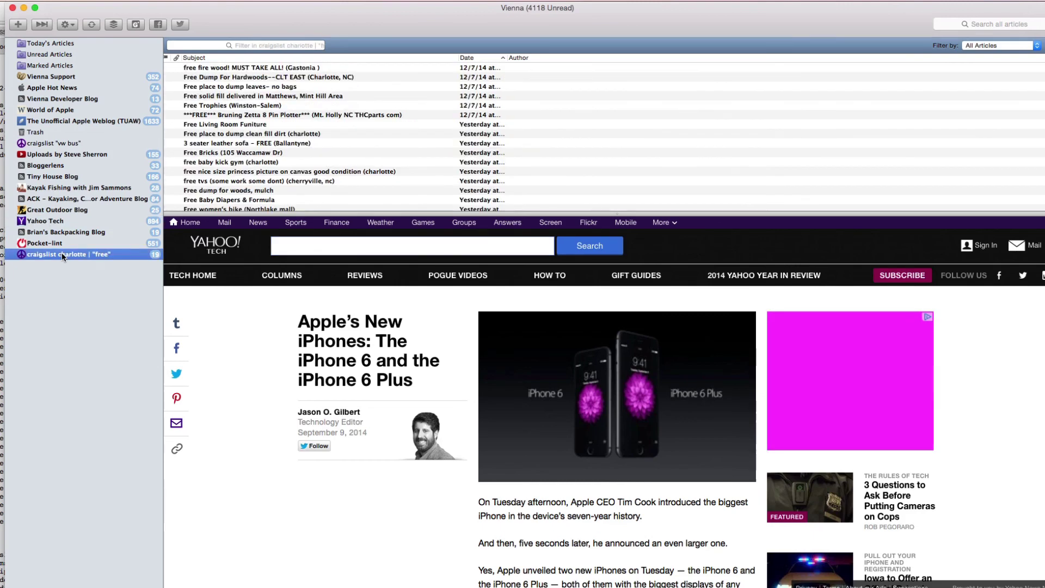
scroll(417, 166, "down", 5)
scroll(417, 166, "up", 2)
scroll(416, 166, "up", 3)
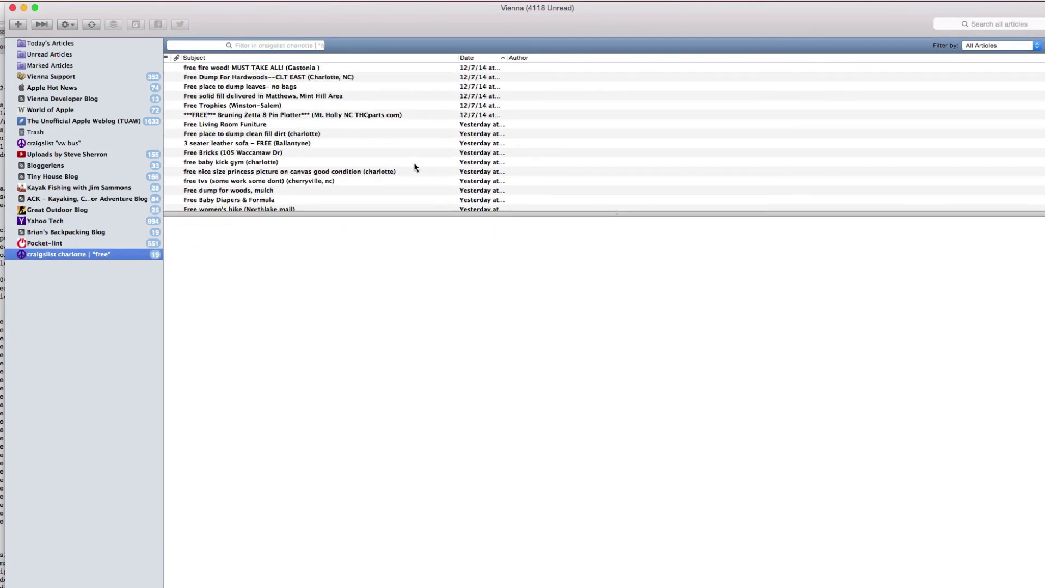